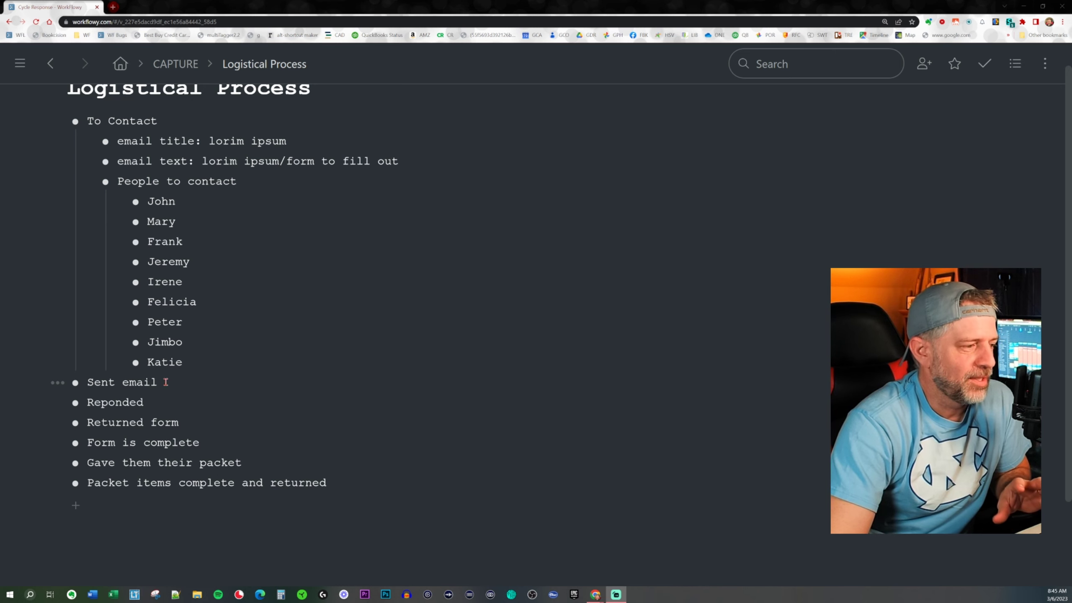
{"action": "left_click_drag", "start_coordinate": [90, 382], "coordinate": [181, 454]}
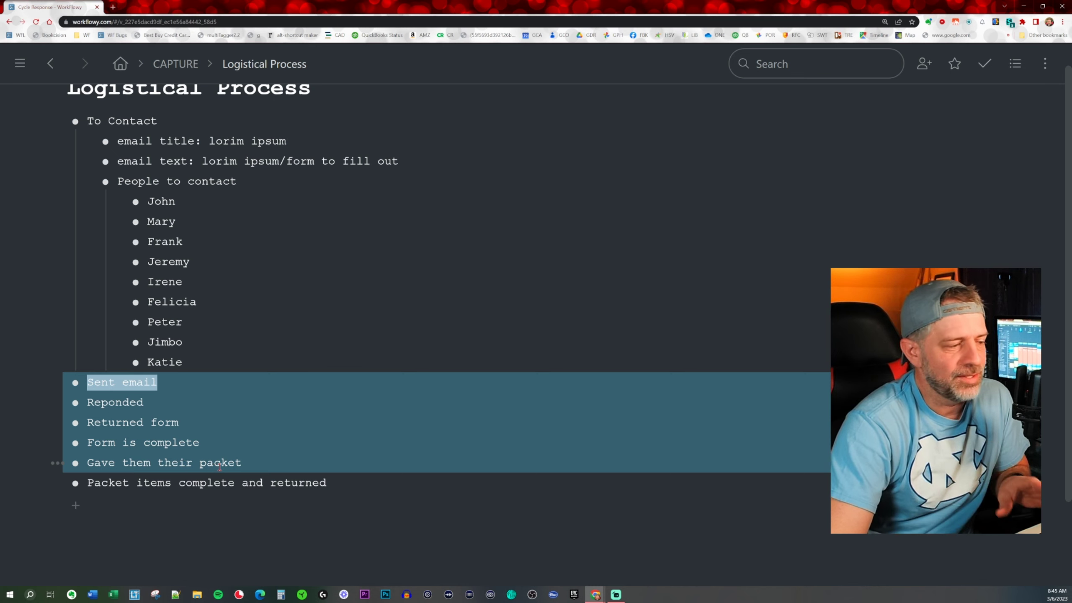
{"action": "left_click_drag", "start_coordinate": [197, 467], "coordinate": [339, 489]}
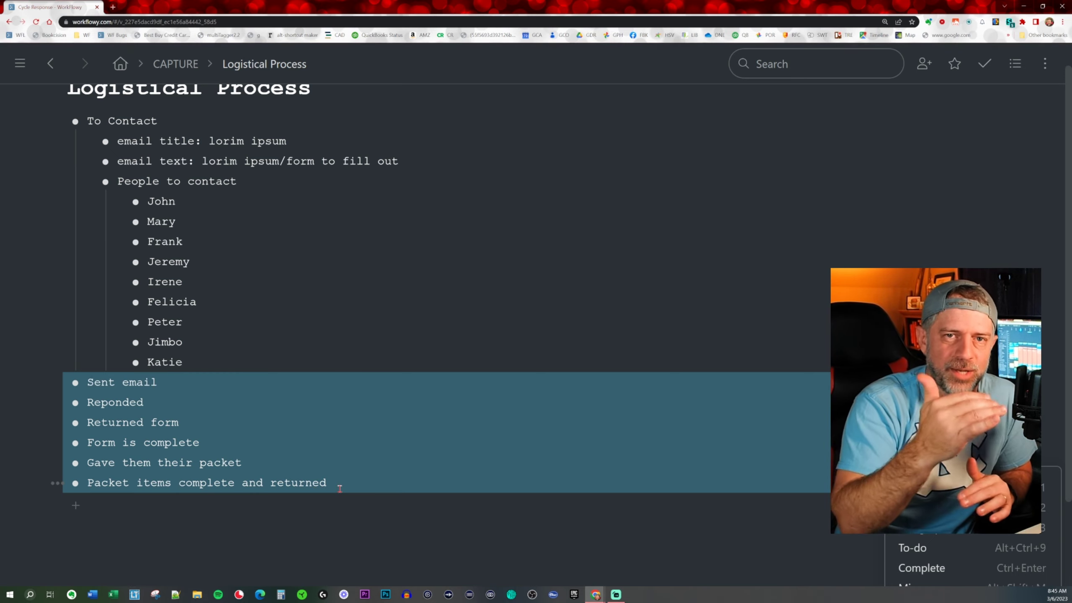
{"action": "left_click", "coordinate": [500, 321]}
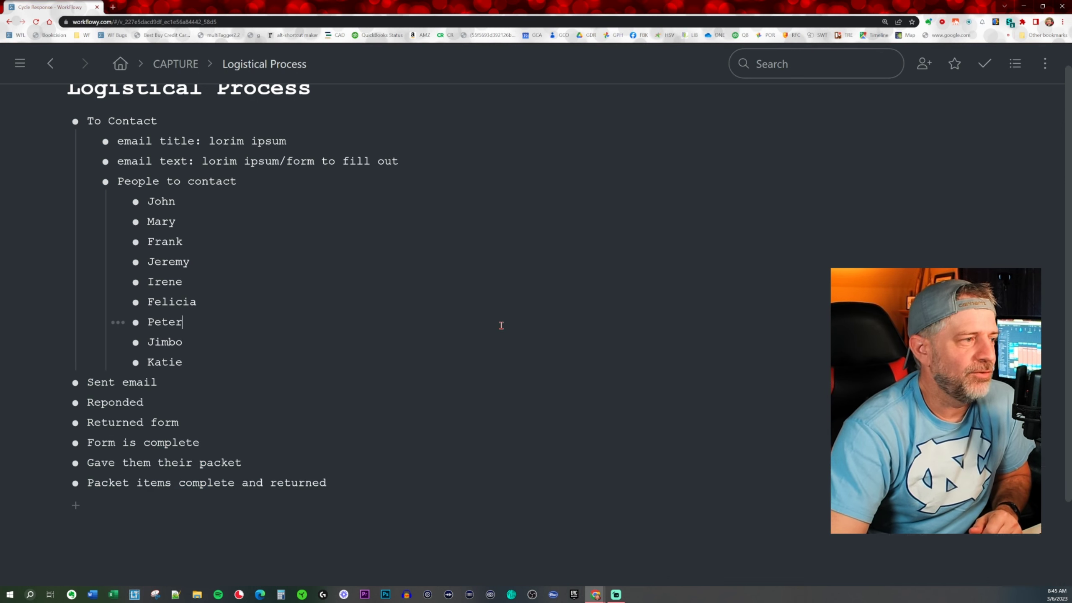
Change the layout of the Logistical Process list from bullets to Board
{"action": "left_click", "coordinate": [1015, 70]}
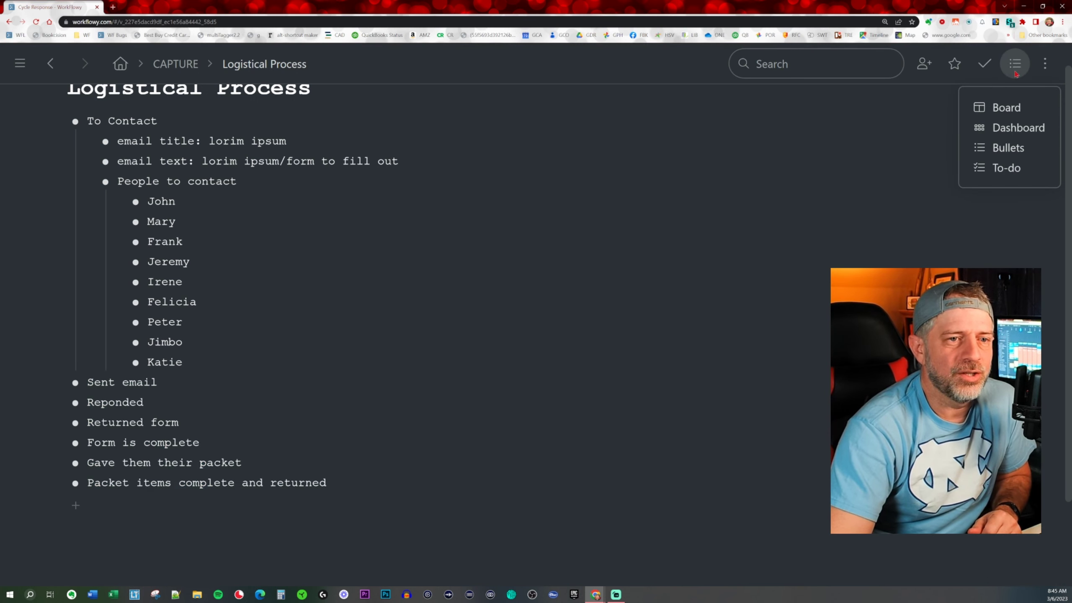
{"action": "left_click", "coordinate": [1006, 107]}
{"action": "key", "text": "ctrl+minus"}
{"action": "key", "text": "ctrl+minus"}
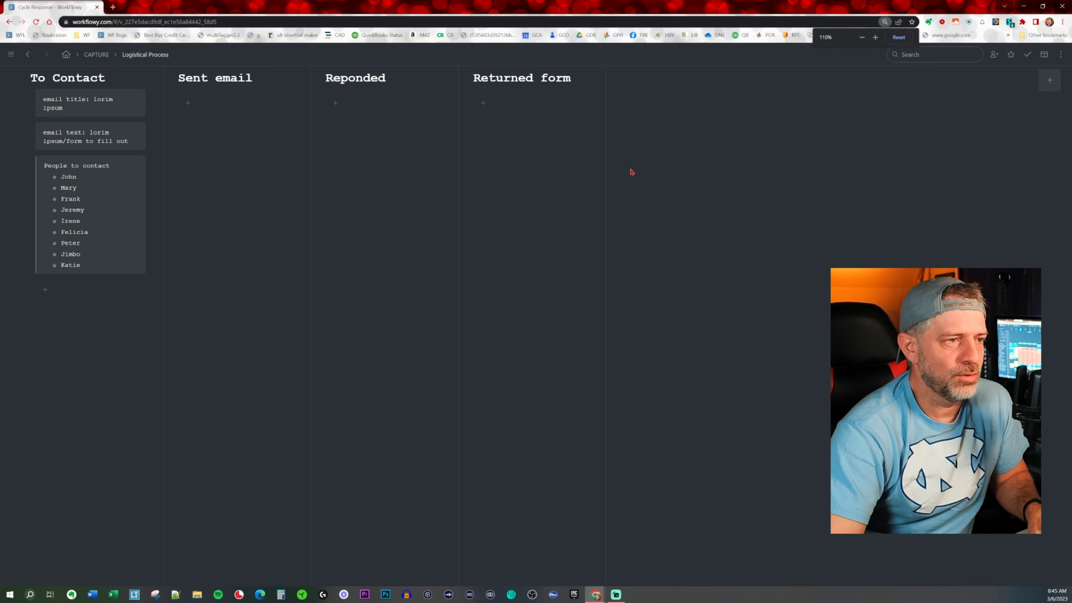
{"action": "left_click", "coordinate": [484, 103]}
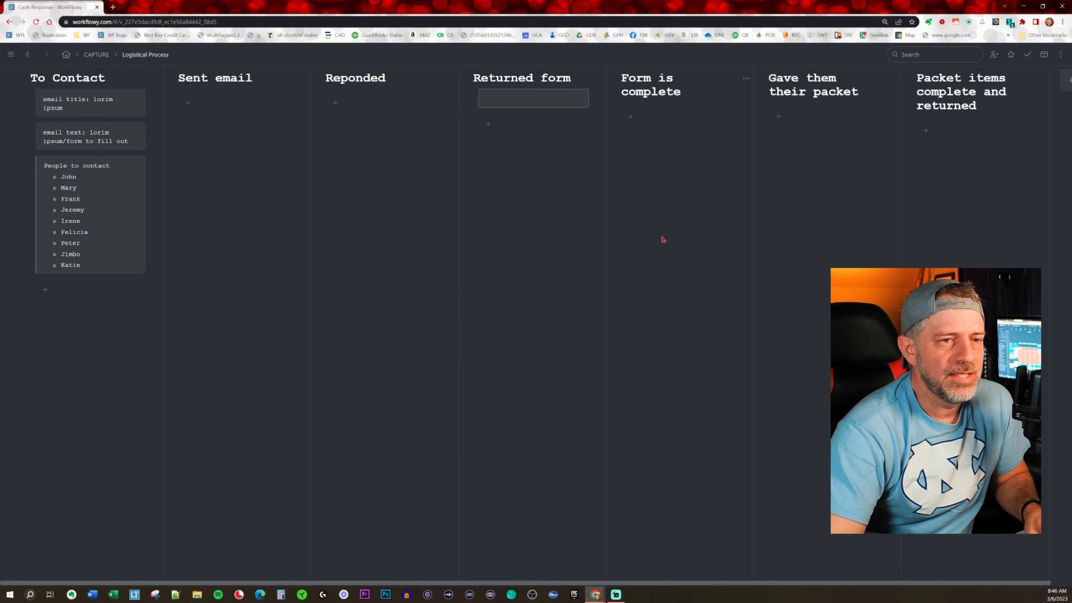
{"action": "key", "text": "ctrl+minus"}
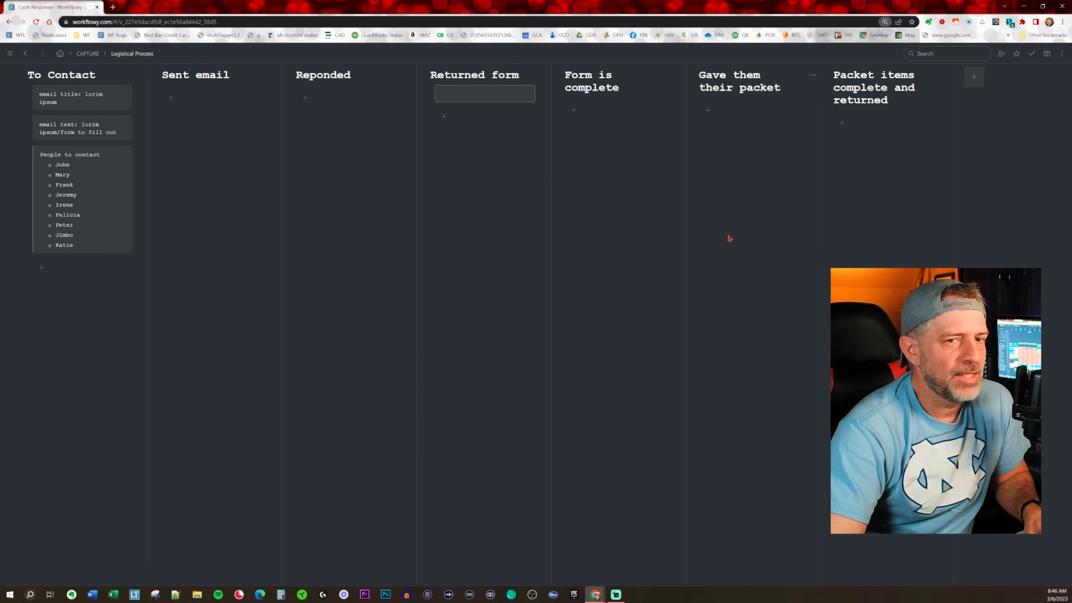
{"action": "key", "text": "ctrl+plus"}
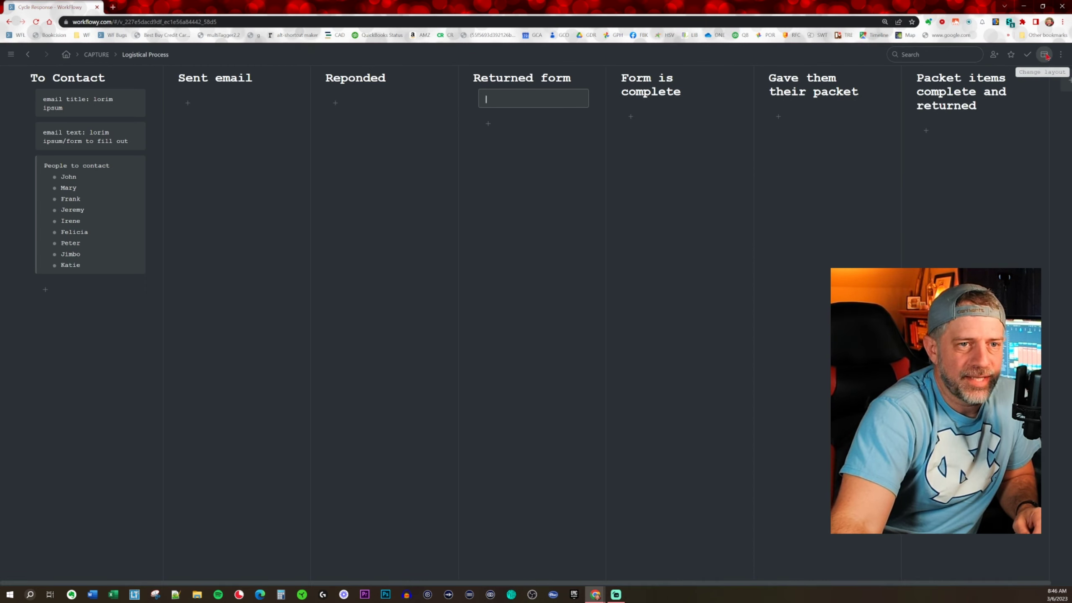
Try the Dashboard layout for the Logistical Process list and return it to the Board layout
{"action": "left_click", "coordinate": [1040, 78]}
{"action": "left_click", "coordinate": [1040, 90]}
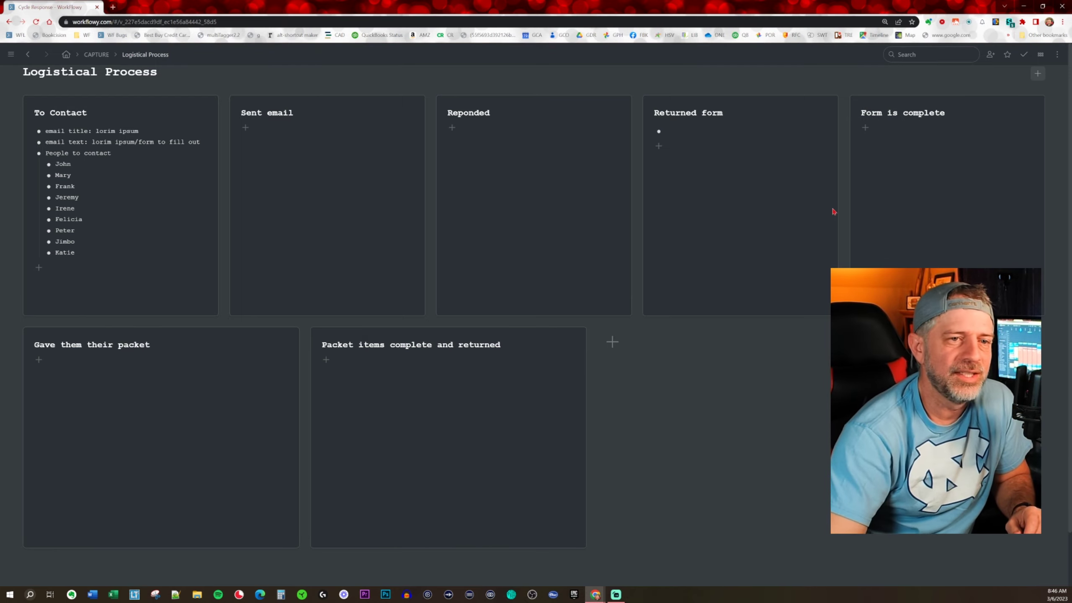
{"action": "left_click", "coordinate": [1042, 62]}
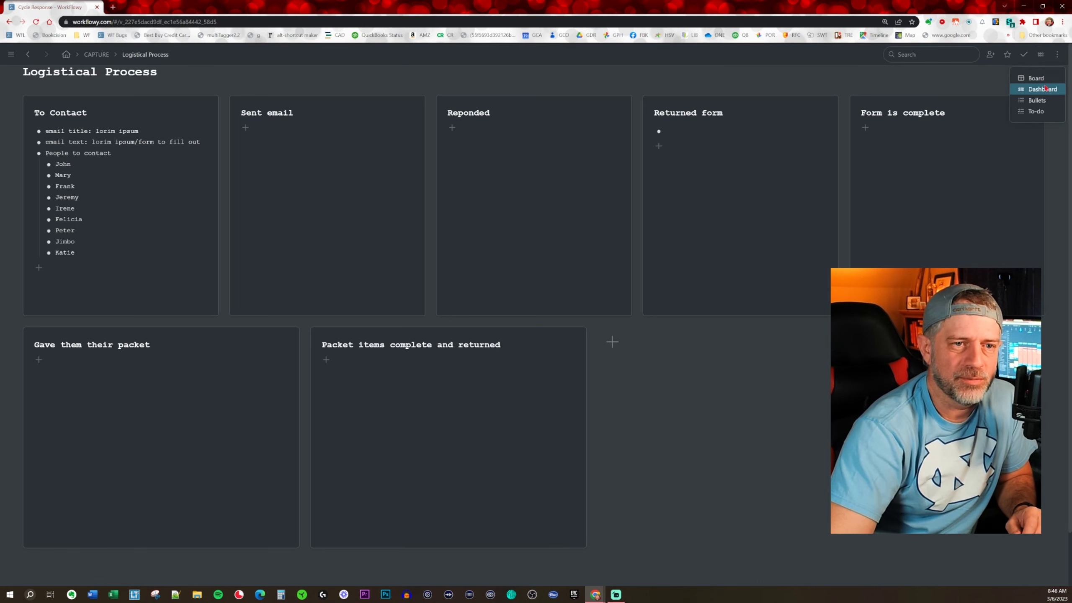
{"action": "left_click", "coordinate": [1036, 77]}
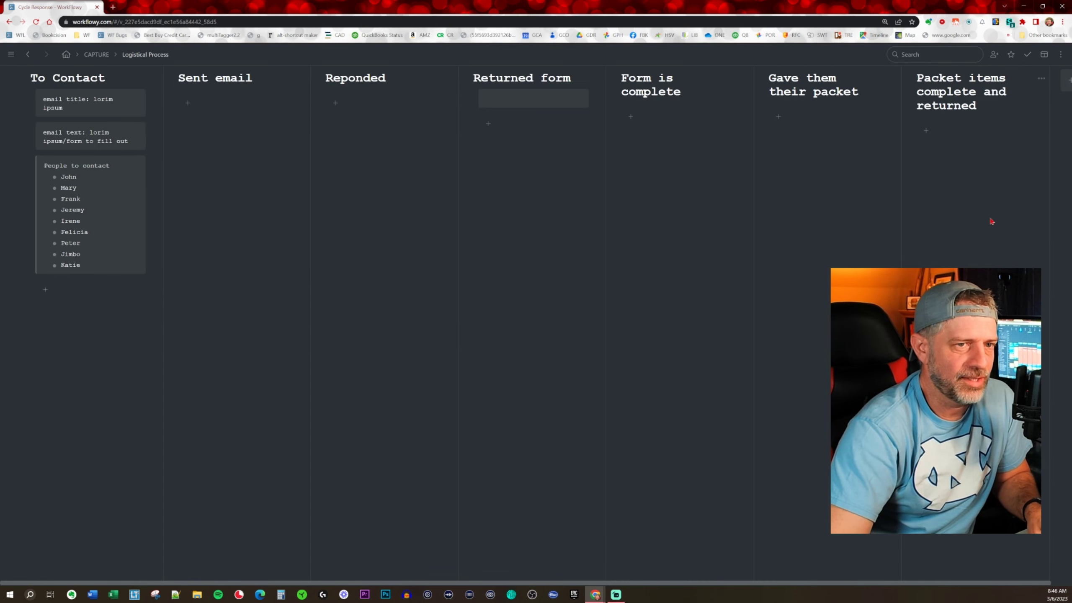
{"action": "key", "text": "ctrl+plus"}
{"action": "key", "text": "ctrl+plus"}
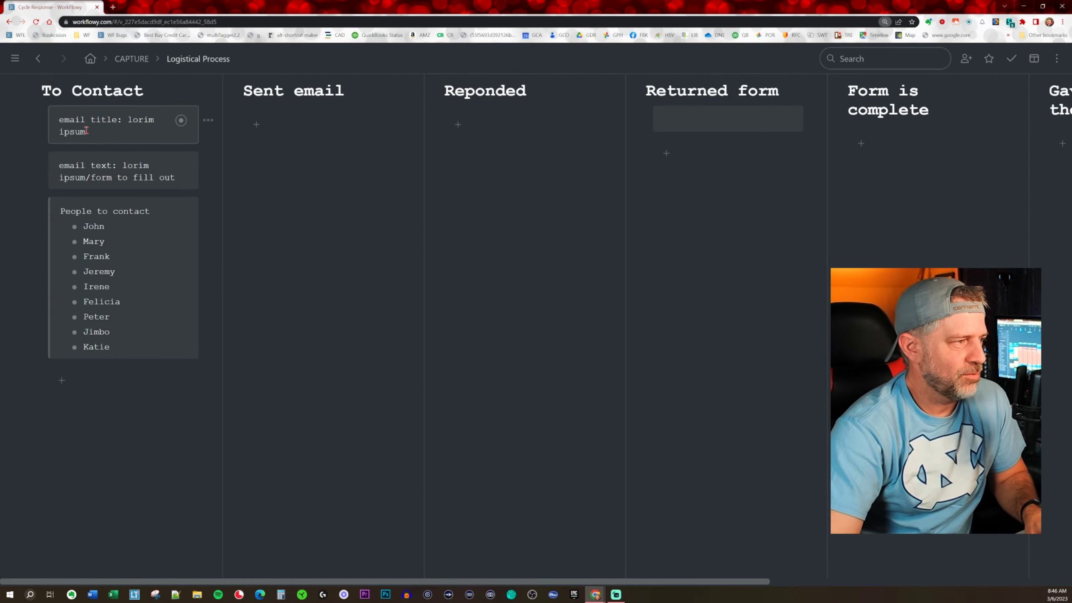
{"action": "left_click_drag", "start_coordinate": [96, 120], "coordinate": [113, 153]}
{"action": "right_click", "coordinate": [114, 148]}
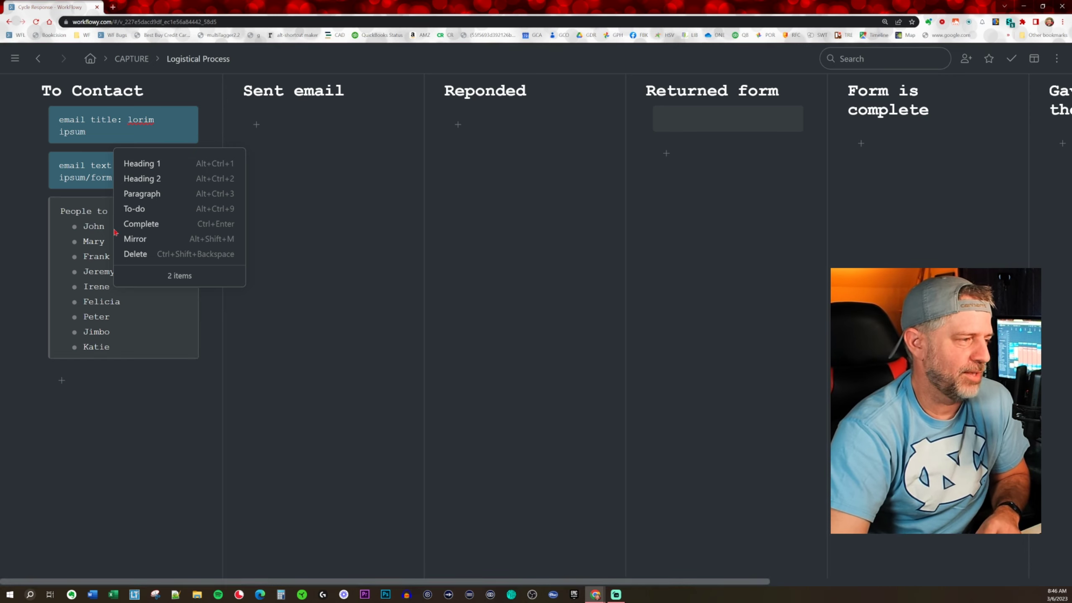
{"action": "left_click", "coordinate": [94, 255]}
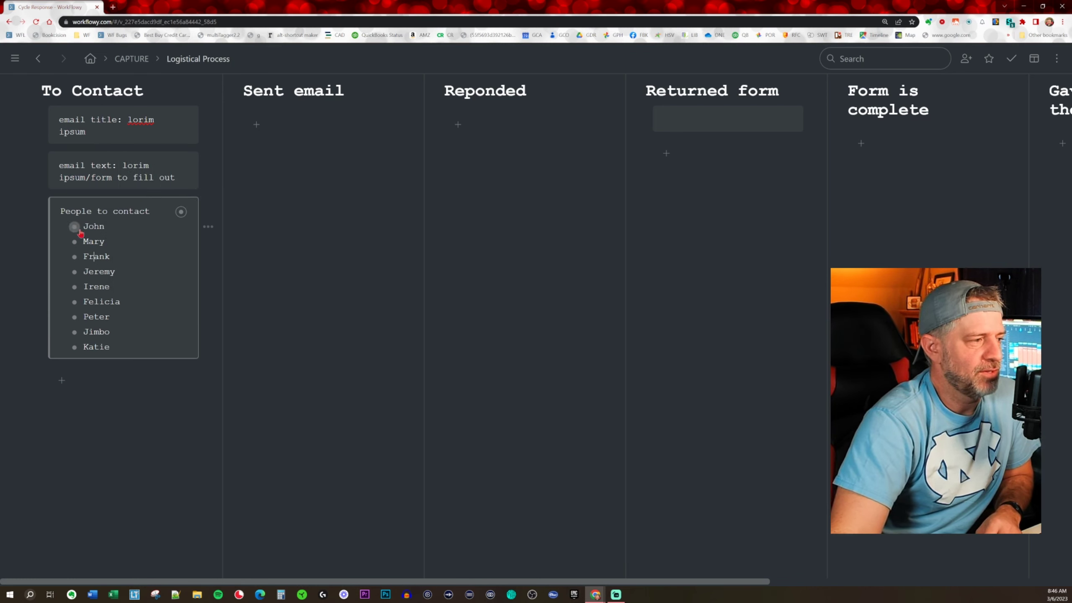
Move everyone listed under People to contact into the Sent email column as individual cards
{"action": "left_click_drag", "start_coordinate": [74, 226], "coordinate": [257, 146]}
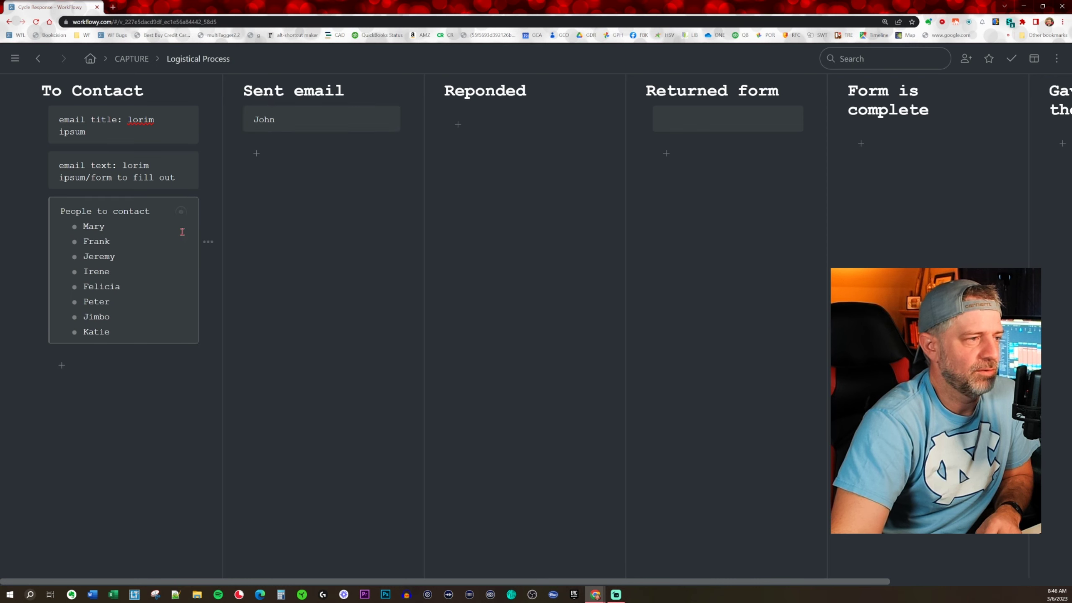
{"action": "left_click_drag", "start_coordinate": [103, 231], "coordinate": [258, 139]}
{"action": "right_click", "coordinate": [76, 258]}
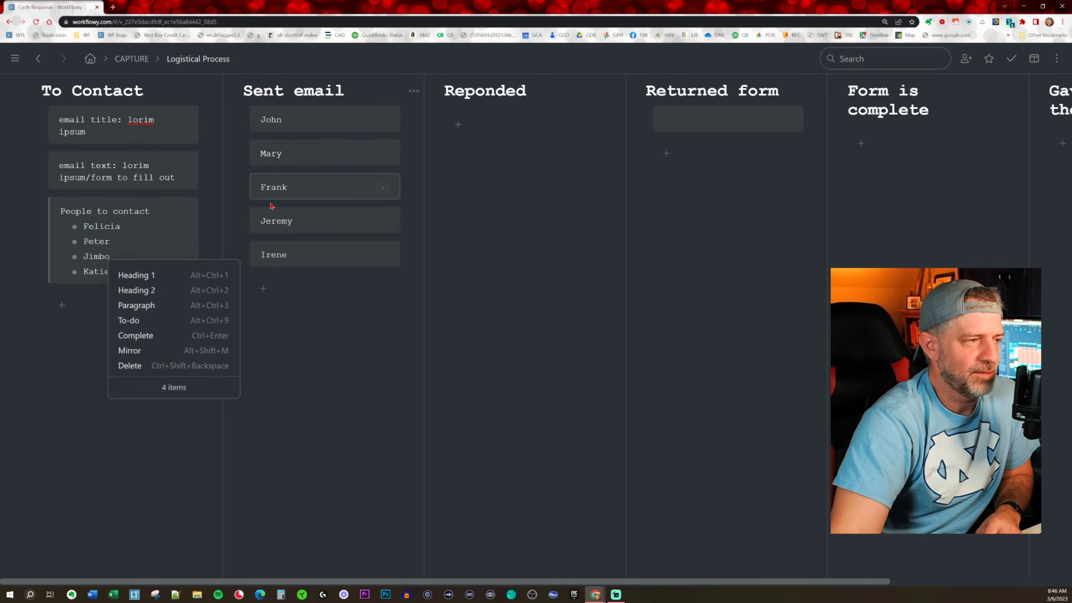
{"action": "left_click_drag", "start_coordinate": [101, 229], "coordinate": [109, 264]}
{"action": "right_click", "coordinate": [109, 263]}
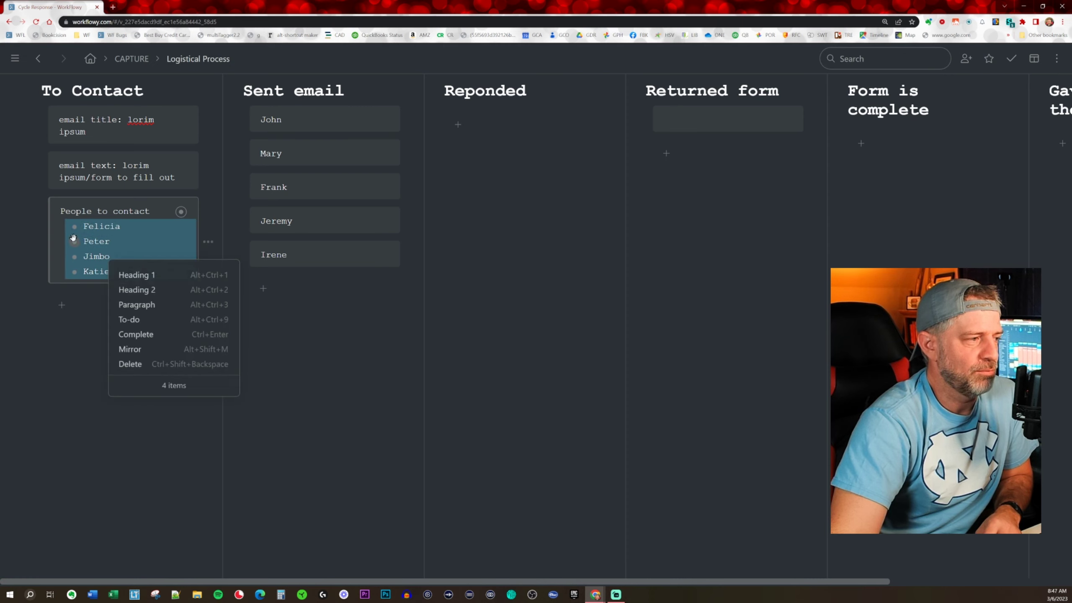
{"action": "left_click_drag", "start_coordinate": [186, 275], "coordinate": [378, 319]}
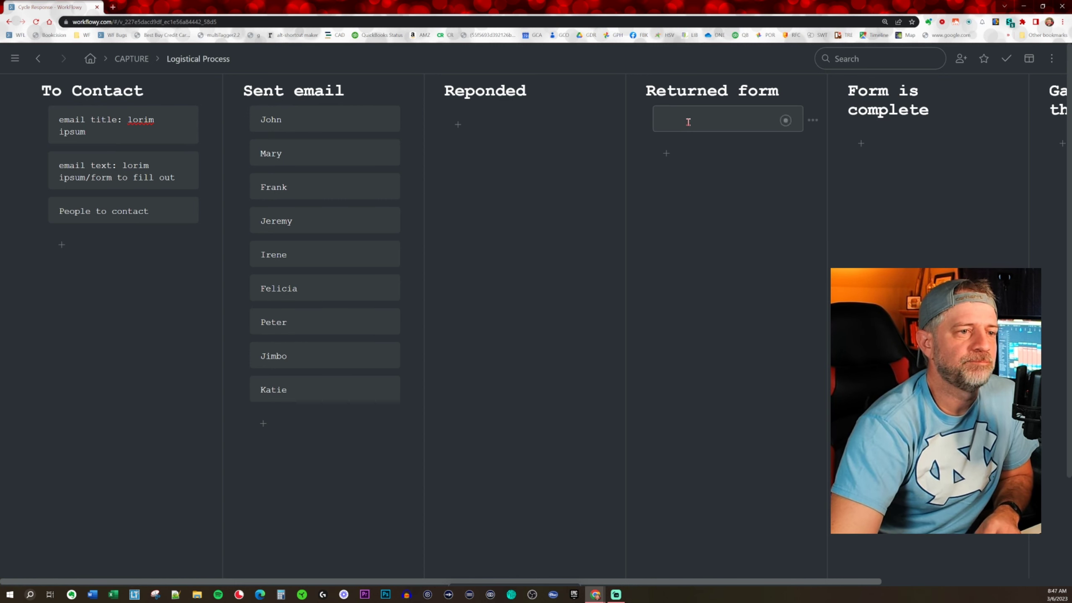
Delete the blank Returned form card and move the first, fifth and last of the nine Sent email people to Reponded
{"action": "left_click", "coordinate": [813, 120]}
{"action": "left_click", "coordinate": [865, 392]}
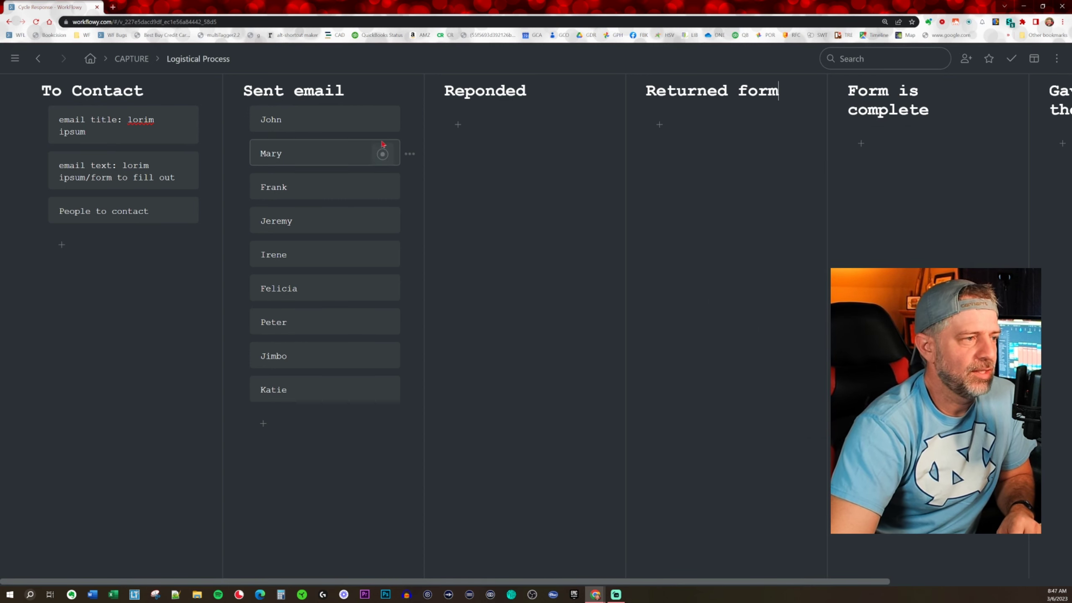
{"action": "left_click_drag", "start_coordinate": [383, 122], "coordinate": [448, 119]}
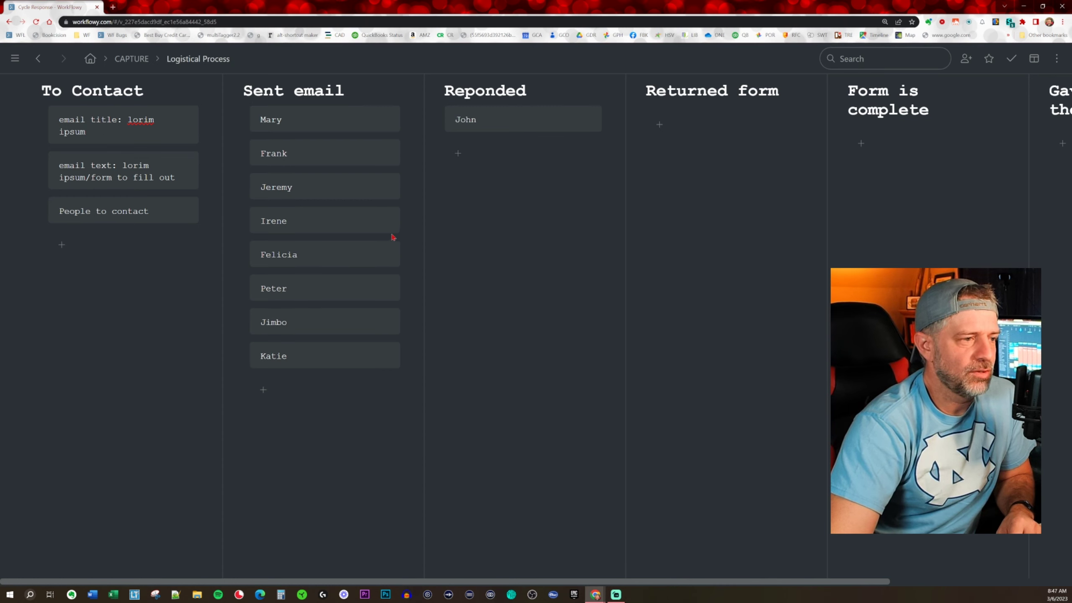
{"action": "left_click_drag", "start_coordinate": [391, 232], "coordinate": [442, 290]}
{"action": "left_click_drag", "start_coordinate": [389, 324], "coordinate": [497, 248]}
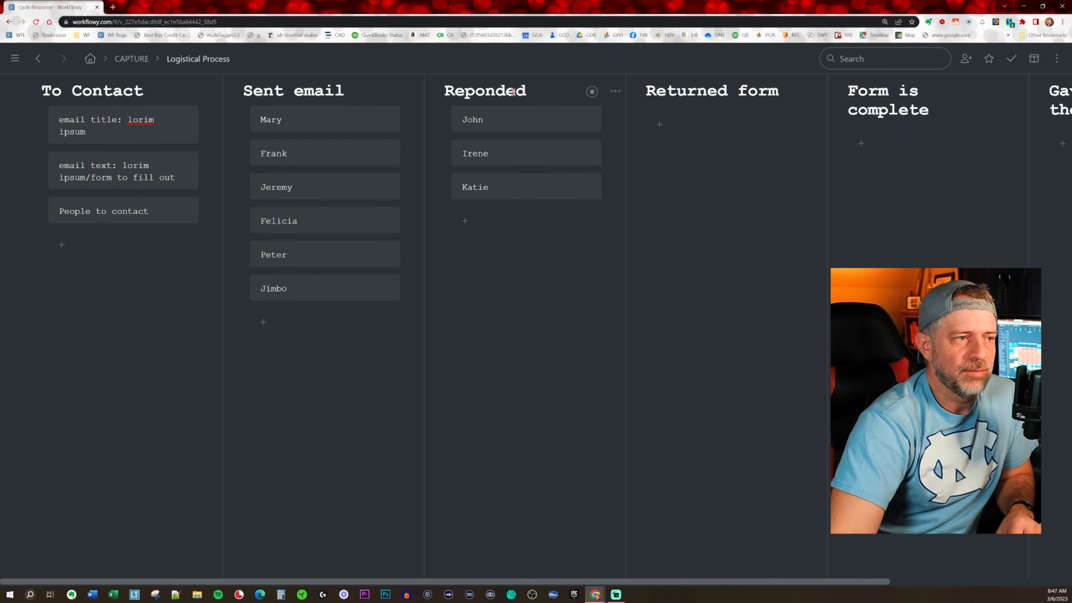
Move the three people in Reponded to Returned form, and the third person in Sent email to Reponded
{"action": "left_click_drag", "start_coordinate": [584, 121], "coordinate": [669, 121]}
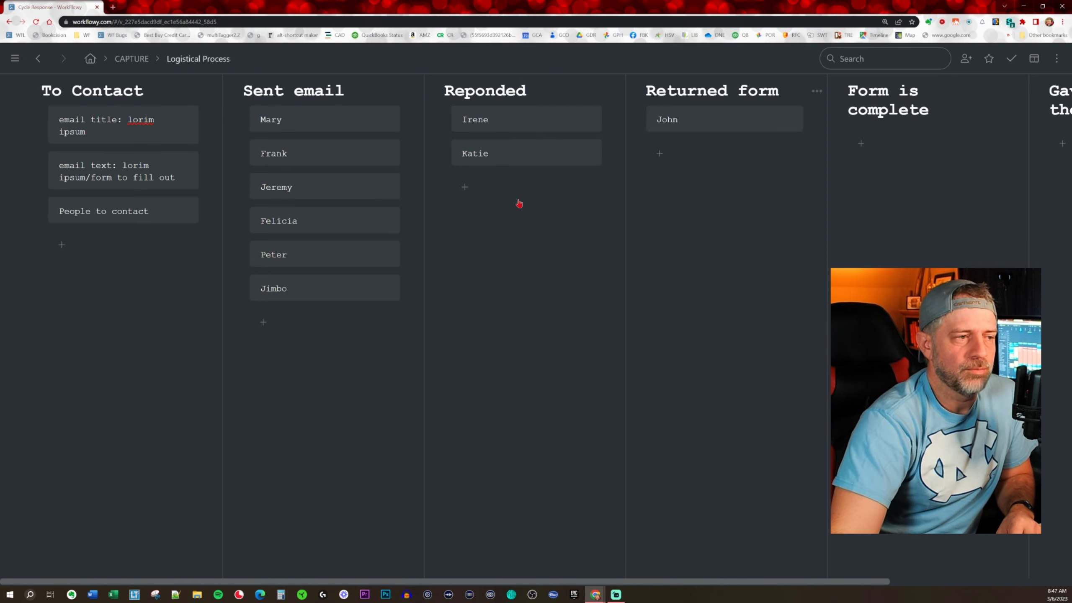
{"action": "left_click_drag", "start_coordinate": [389, 195], "coordinate": [468, 192]}
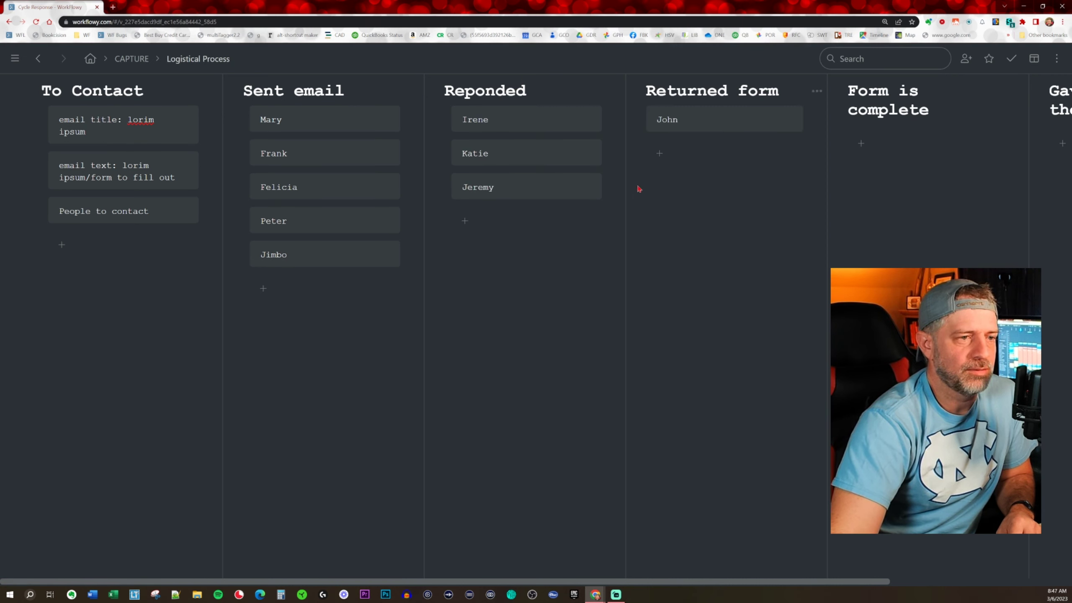
{"action": "left_click_drag", "start_coordinate": [584, 121], "coordinate": [660, 186]}
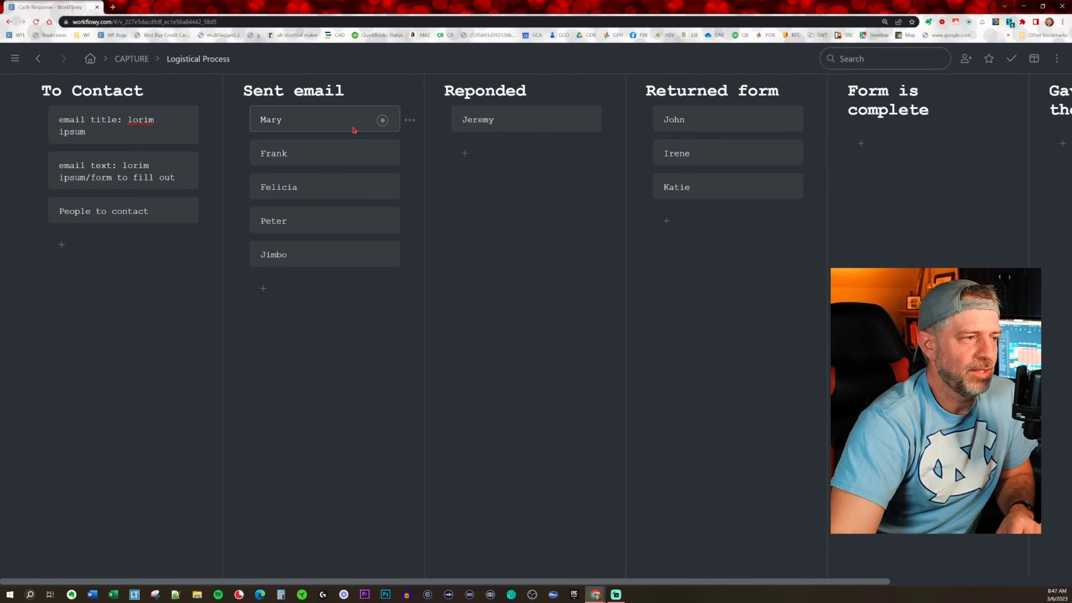
Move the first three people in Sent email together to the end of the Reponded column
{"action": "left_click_drag", "start_coordinate": [320, 120], "coordinate": [371, 188]}
{"action": "right_click", "coordinate": [317, 173]}
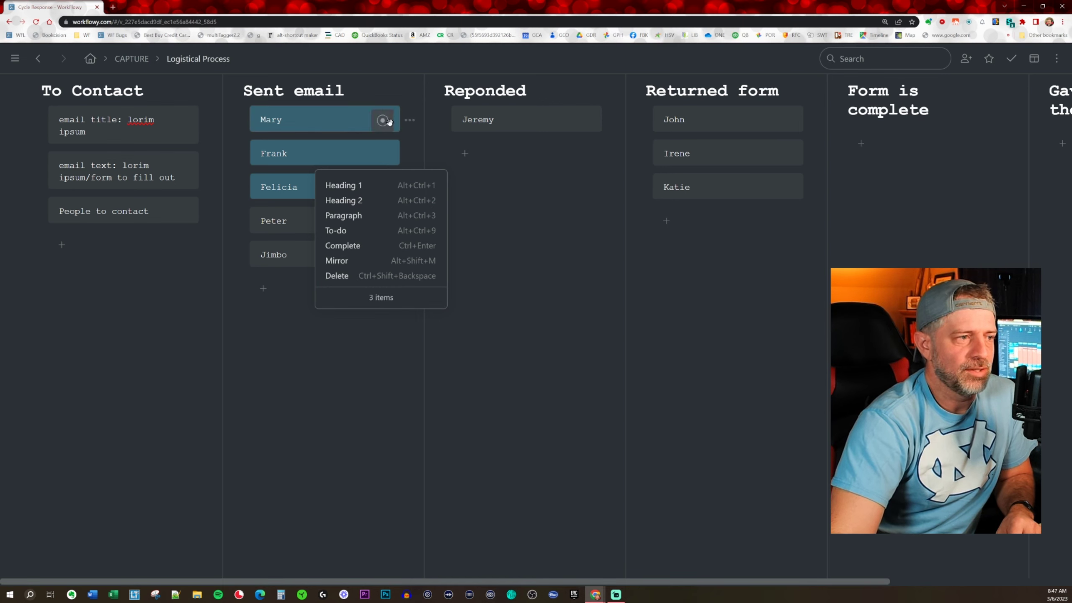
{"action": "left_click_drag", "start_coordinate": [383, 119], "coordinate": [598, 285]}
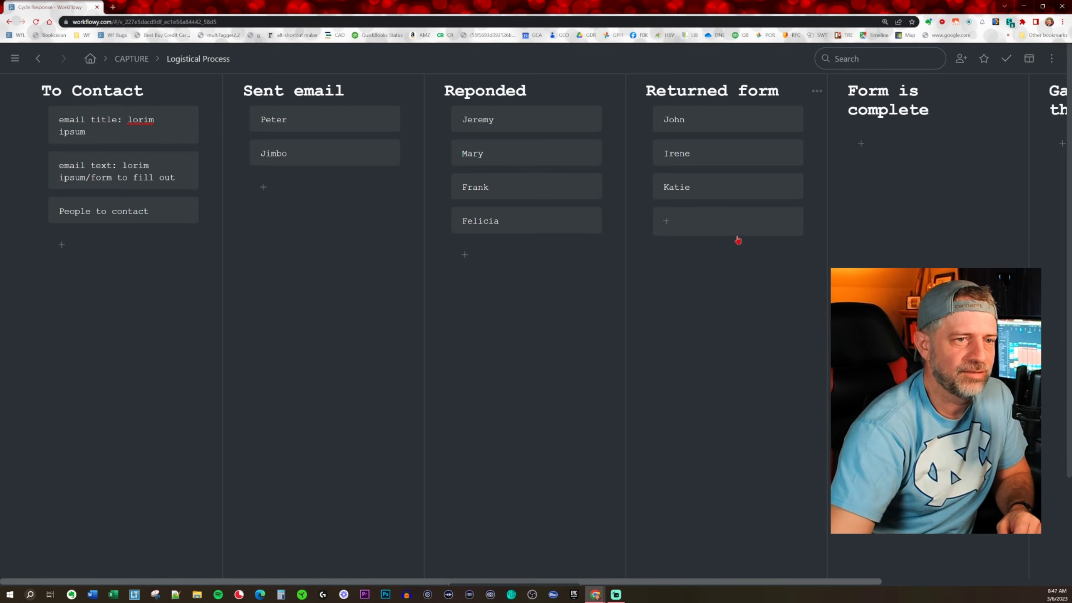
Move the first person in Returned form to Form is complete, and the second person in Reponded to Returned form
{"action": "left_click_drag", "start_coordinate": [786, 122], "coordinate": [825, 122]}
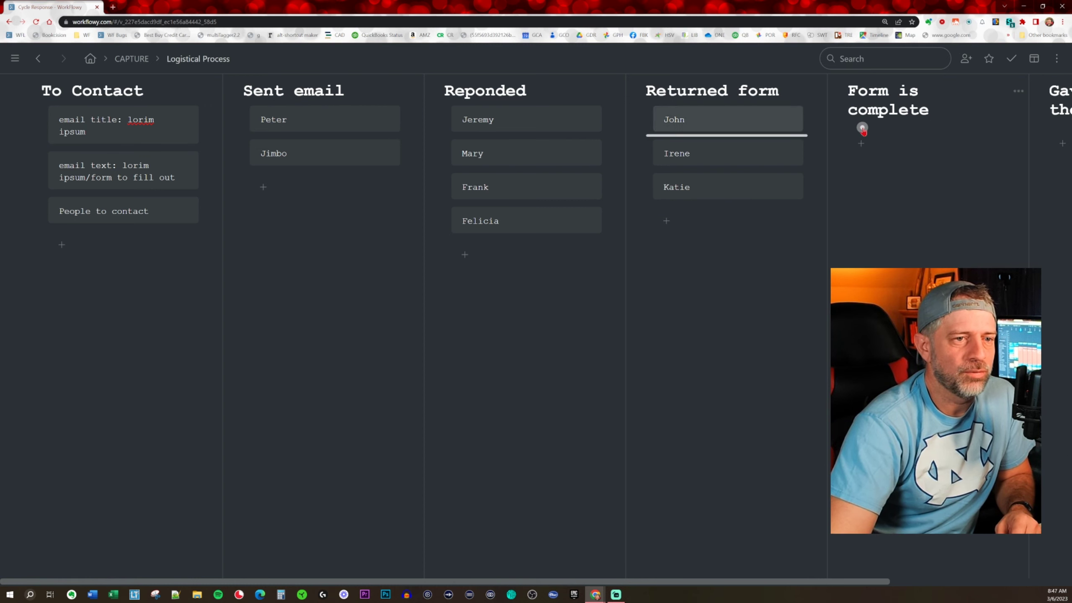
{"action": "left_click_drag", "start_coordinate": [899, 130], "coordinate": [921, 152]}
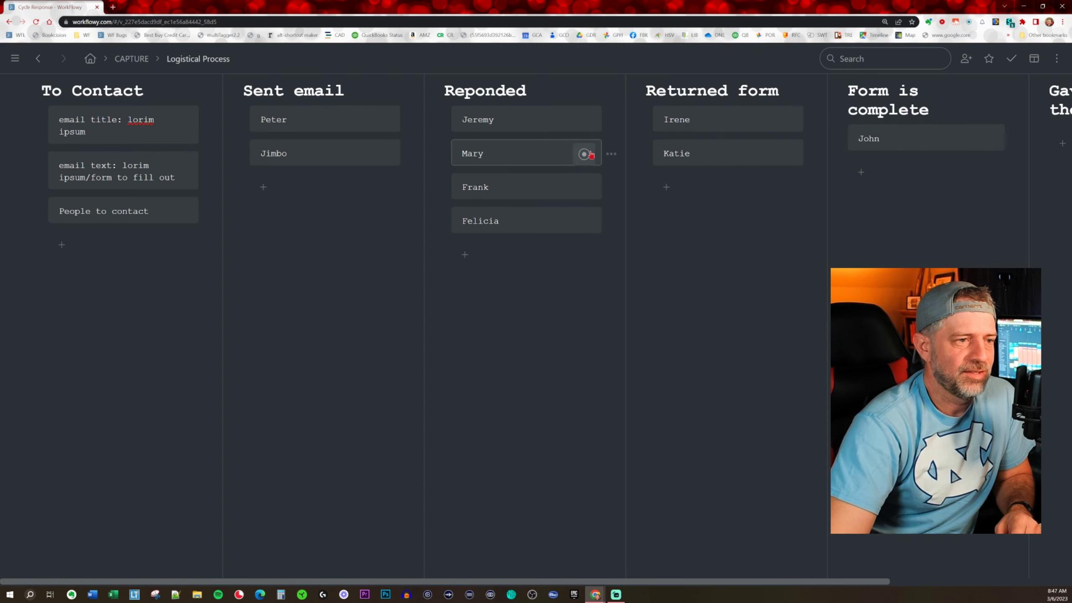
{"action": "left_click_drag", "start_coordinate": [588, 151], "coordinate": [661, 178]}
Move the two remaining people in Sent email together to the end of the Reponded column
{"action": "left_click_drag", "start_coordinate": [361, 121], "coordinate": [530, 215]}
{"action": "right_click", "coordinate": [354, 149]}
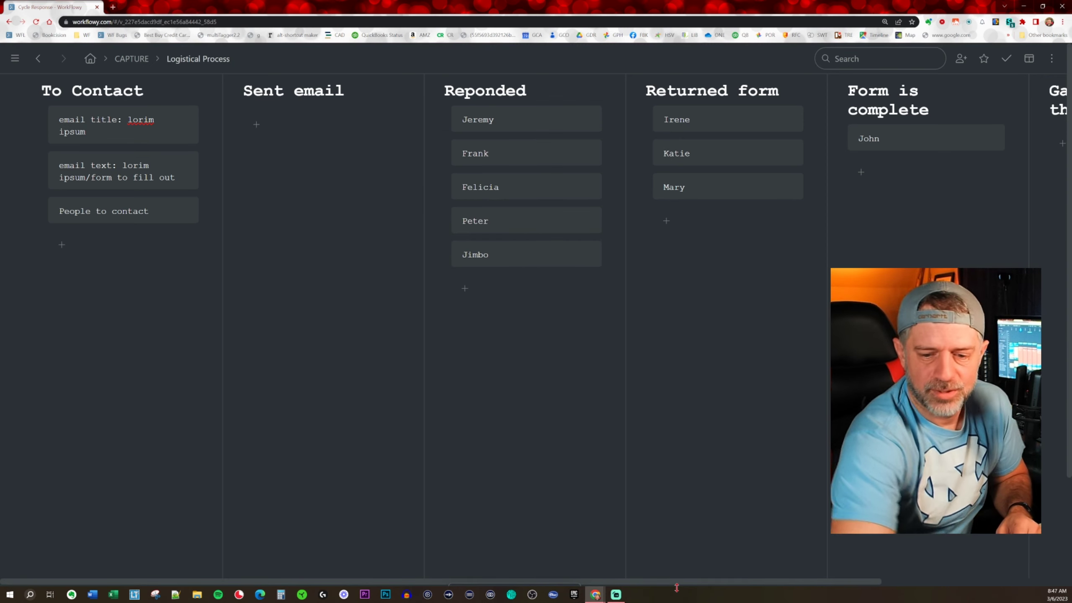
Move the person in the Form is complete column to Gave them their packet
{"action": "scroll", "coordinate": [620, 516], "scroll_direction": "right", "scroll_amount": 7}
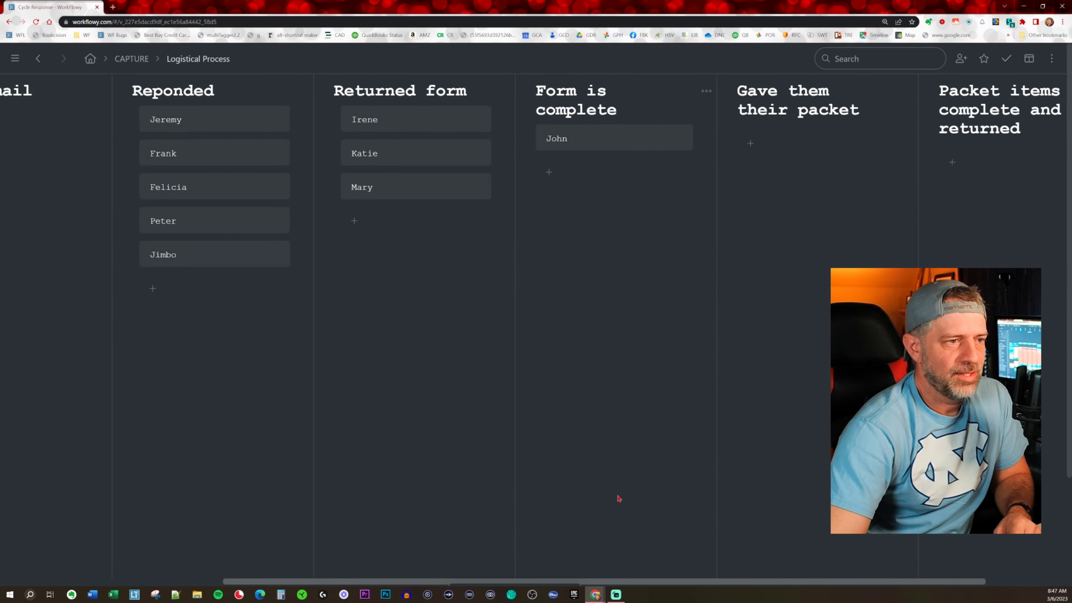
{"action": "scroll", "coordinate": [618, 499], "scroll_direction": "right", "scroll_amount": 1}
{"action": "left_click_drag", "start_coordinate": [634, 144], "coordinate": [833, 139]}
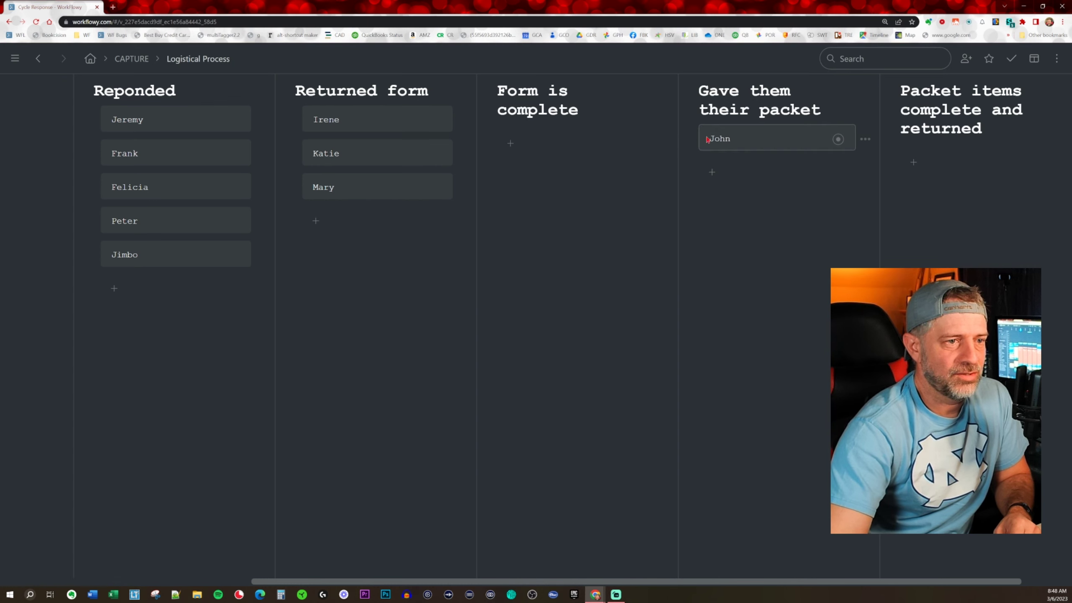
Move all three people in the Returned form column together to Form is complete
{"action": "left_click", "coordinate": [376, 124]}
{"action": "left_click_drag", "start_coordinate": [375, 159], "coordinate": [405, 195]}
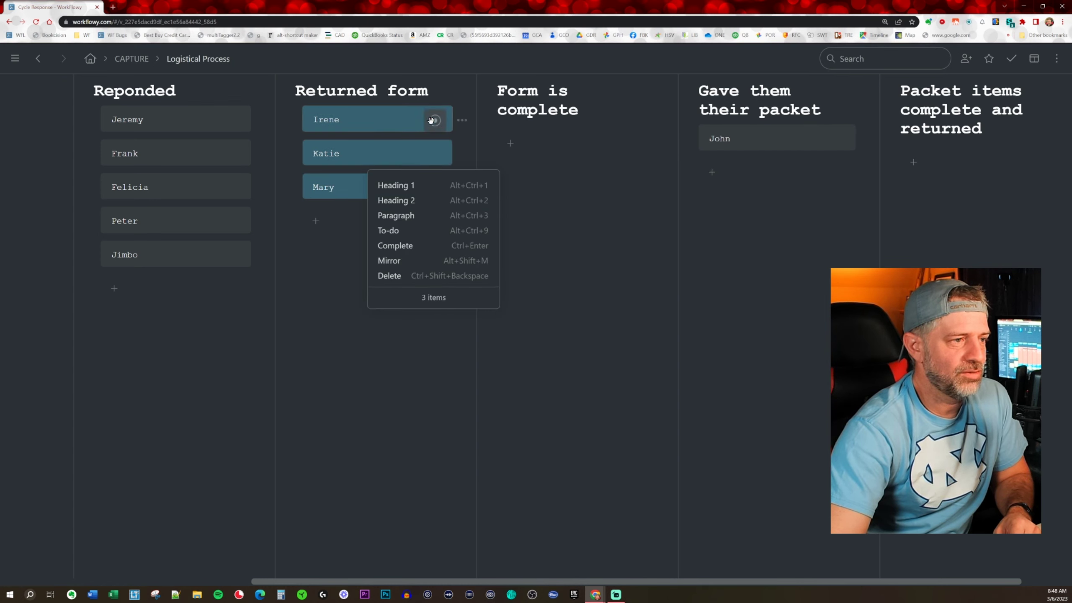
{"action": "left_click_drag", "start_coordinate": [434, 120], "coordinate": [548, 140]}
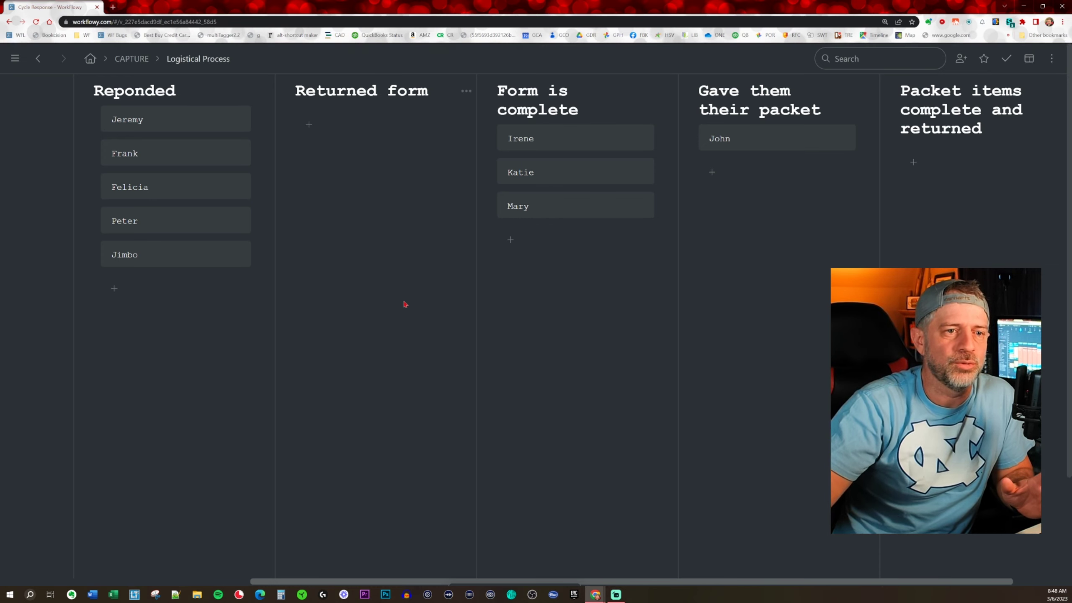
{"action": "scroll", "coordinate": [387, 295], "scroll_direction": "left", "scroll_amount": 5}
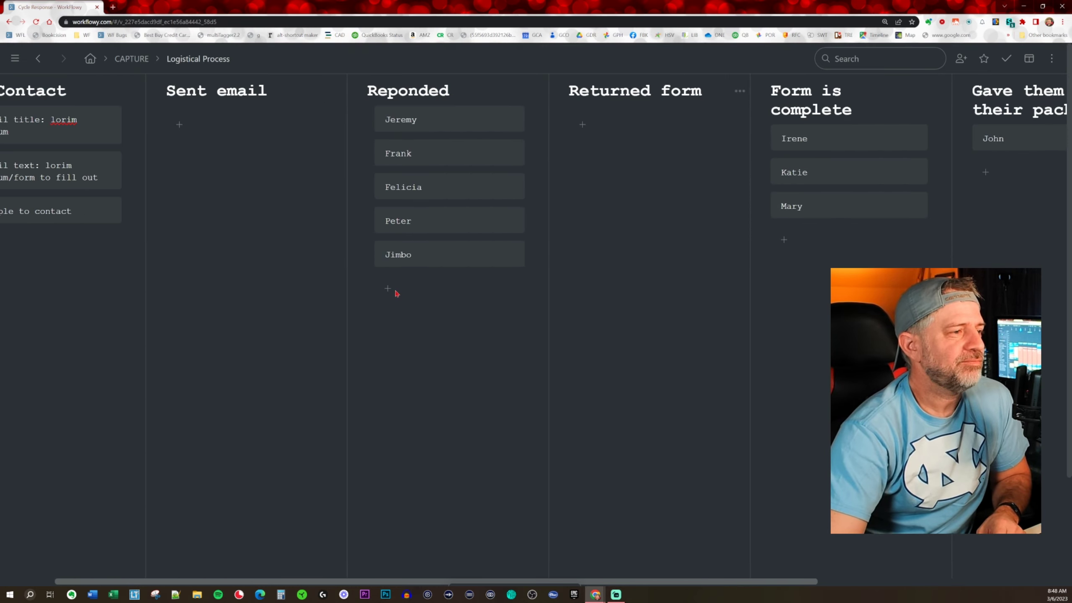
{"action": "scroll", "coordinate": [394, 292], "scroll_direction": "right", "scroll_amount": 4}
{"action": "key", "text": "ctrl+minus"}
{"action": "key", "text": "ctrl+minus"}
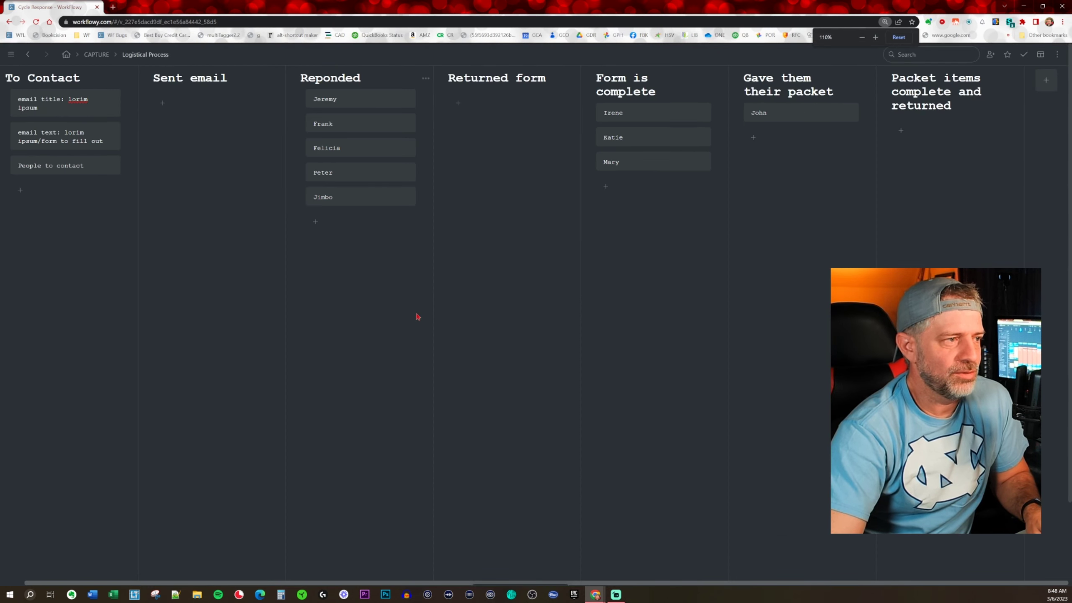
Move the first three people in the Reponded column together to the Returned form column
{"action": "key", "text": "ctrl+minus"}
{"action": "key", "text": "ctrl+minus"}
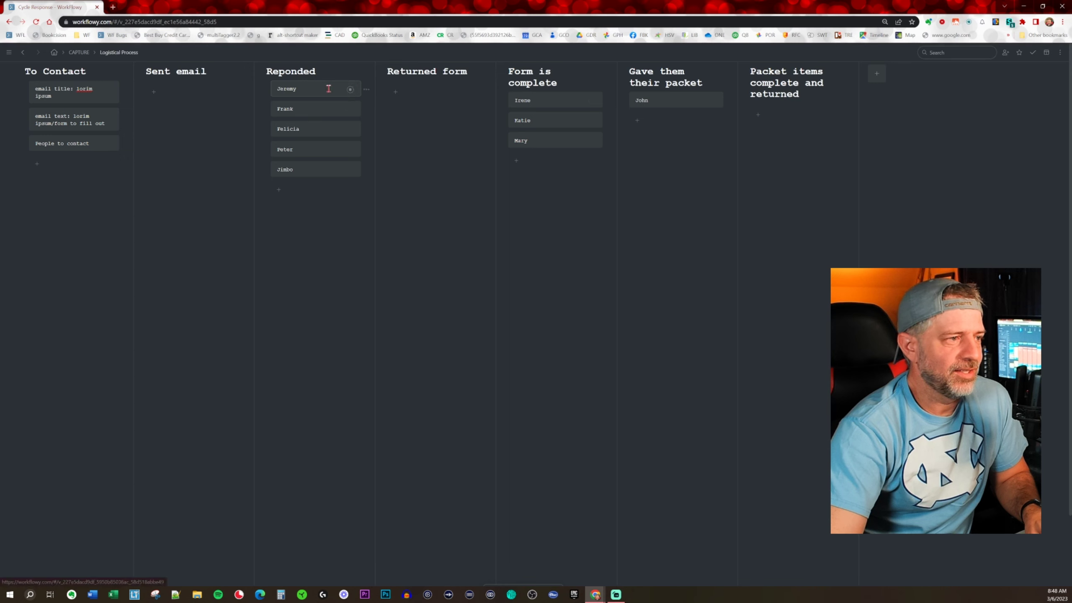
{"action": "left_click_drag", "start_coordinate": [324, 113], "coordinate": [334, 127]}
{"action": "mouse_move", "coordinate": [353, 105]}
{"action": "left_click_drag", "start_coordinate": [350, 88], "coordinate": [411, 97]}
Move the two remaining people in Reponded together into Returned form, directly below its first card
{"action": "left_click_drag", "start_coordinate": [314, 88], "coordinate": [312, 108]}
{"action": "mouse_move", "coordinate": [348, 88]}
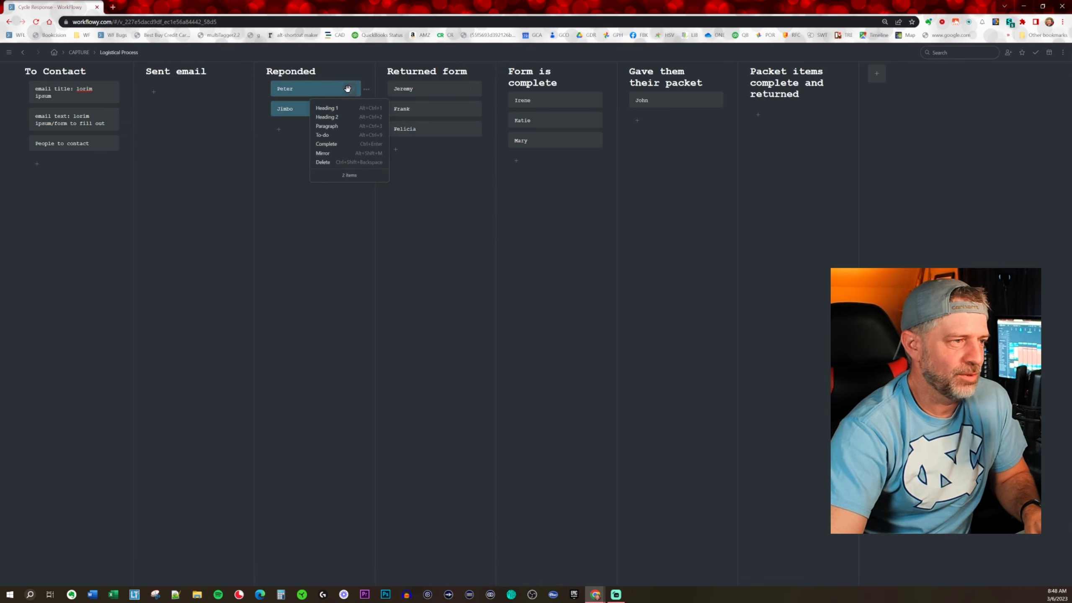
{"action": "left_click_drag", "start_coordinate": [400, 99], "coordinate": [388, 90]}
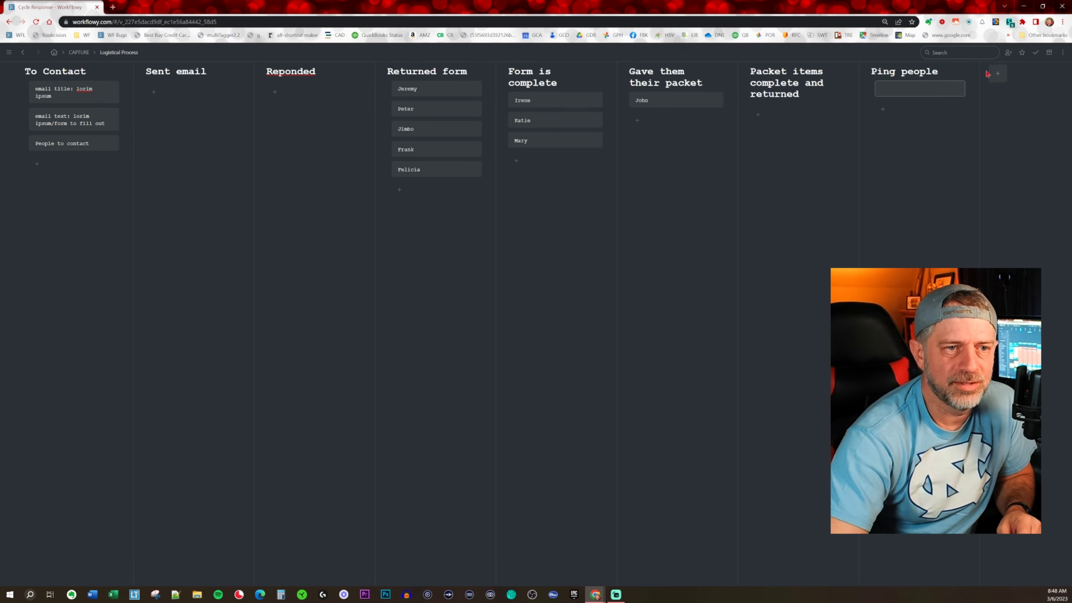
Place the Ping people column between Reponded and Returned form, and move the first two people in Returned form back to Reponded
{"action": "left_click_drag", "start_coordinate": [959, 74], "coordinate": [460, 89]}
{"action": "left_click_drag", "start_coordinate": [543, 97], "coordinate": [547, 112]}
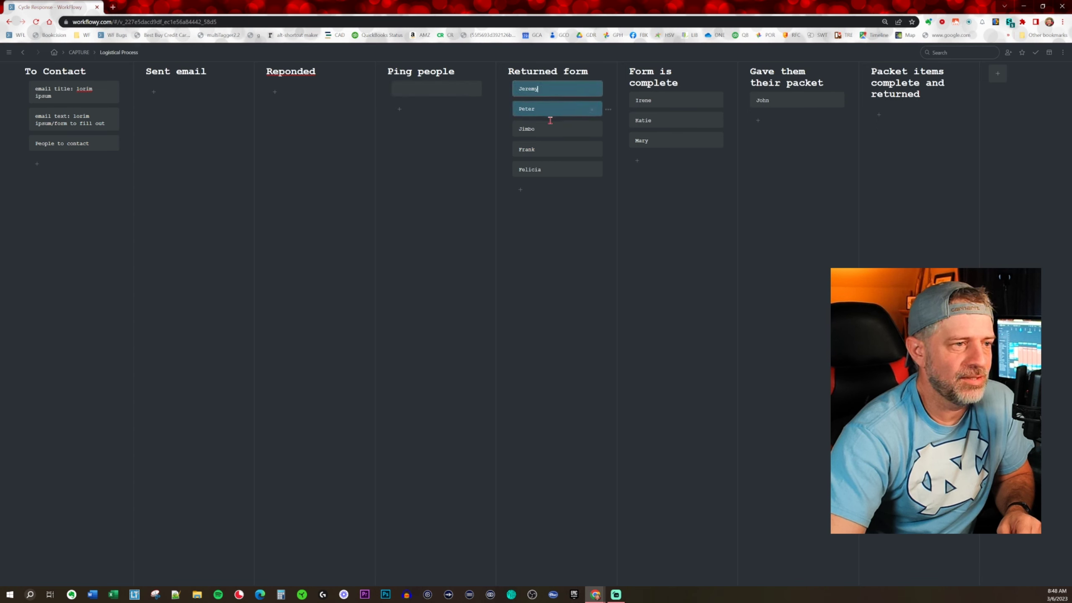
{"action": "right_click", "coordinate": [549, 113]}
{"action": "left_click_drag", "start_coordinate": [492, 93], "coordinate": [343, 93]}
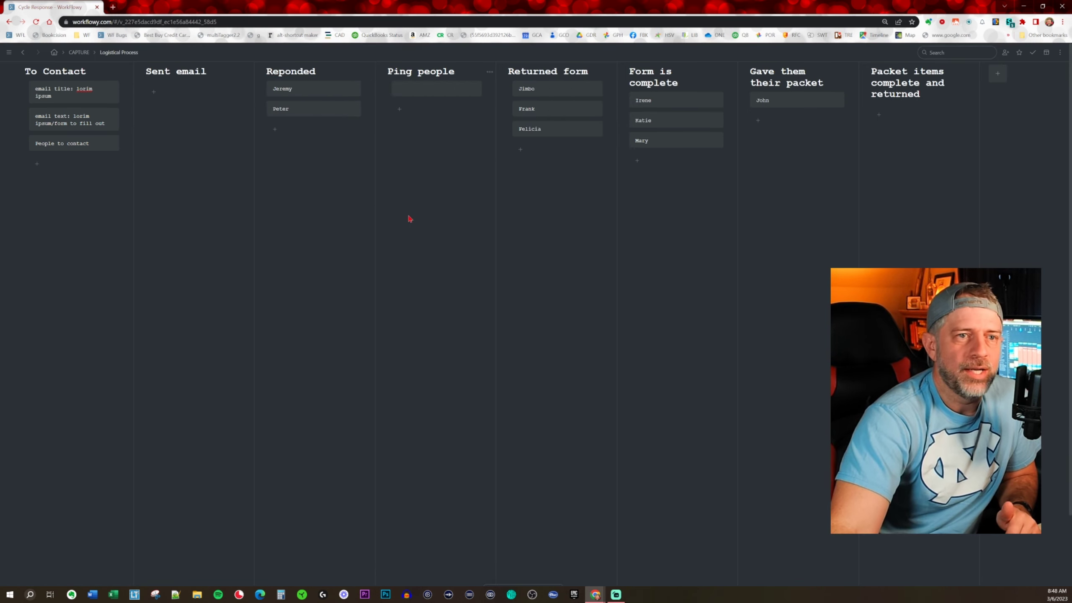
Remove the blank card from Ping people and move the first person in Reponded into that column
{"action": "key", "text": "BackSpace"}
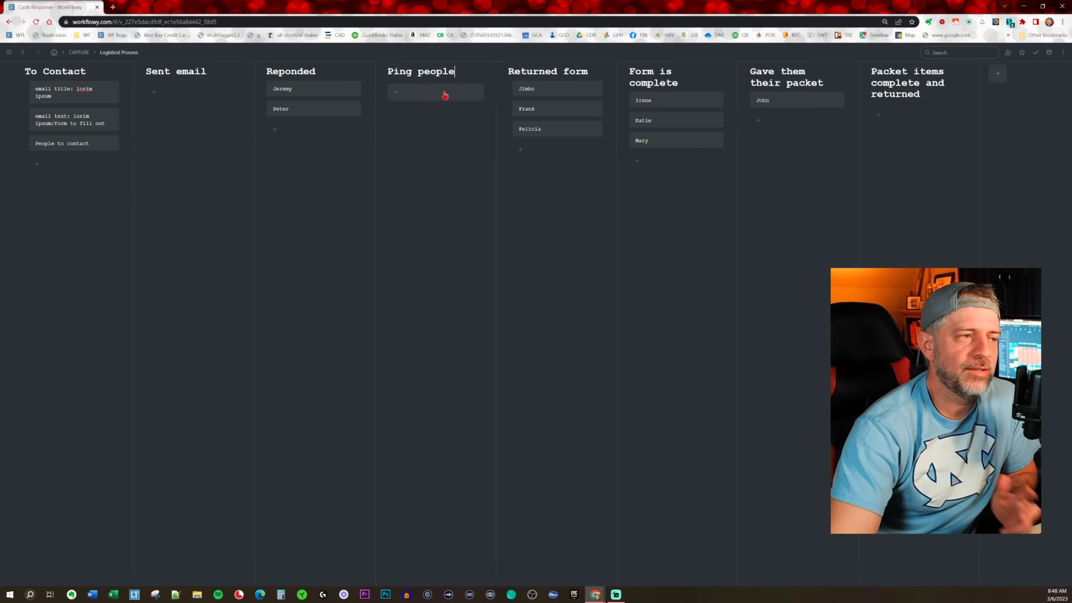
{"action": "left_click_drag", "start_coordinate": [353, 93], "coordinate": [390, 97]}
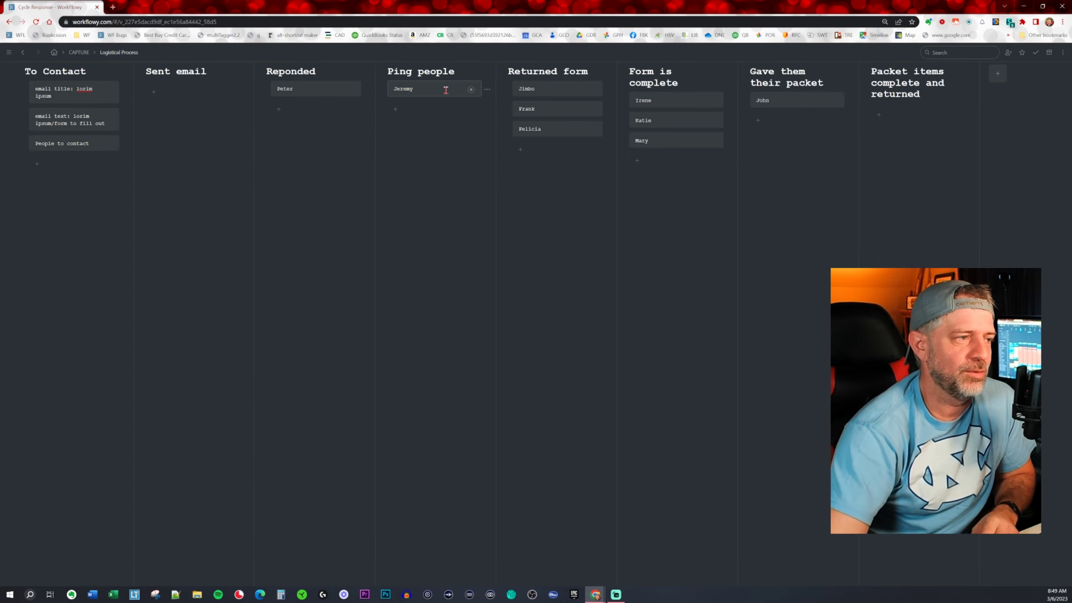
Move the people in Reponded and Ping people to the end of Returned form, and move all five people there together to Form is complete
{"action": "left_click_drag", "start_coordinate": [347, 89], "coordinate": [597, 154]}
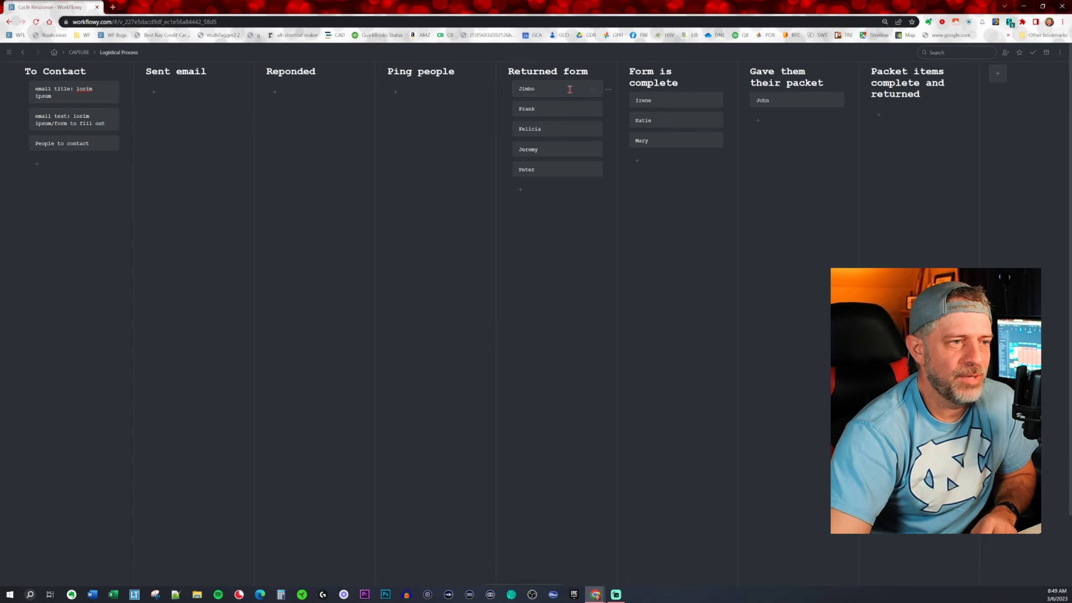
{"action": "left_click_drag", "start_coordinate": [567, 87], "coordinate": [570, 168]}
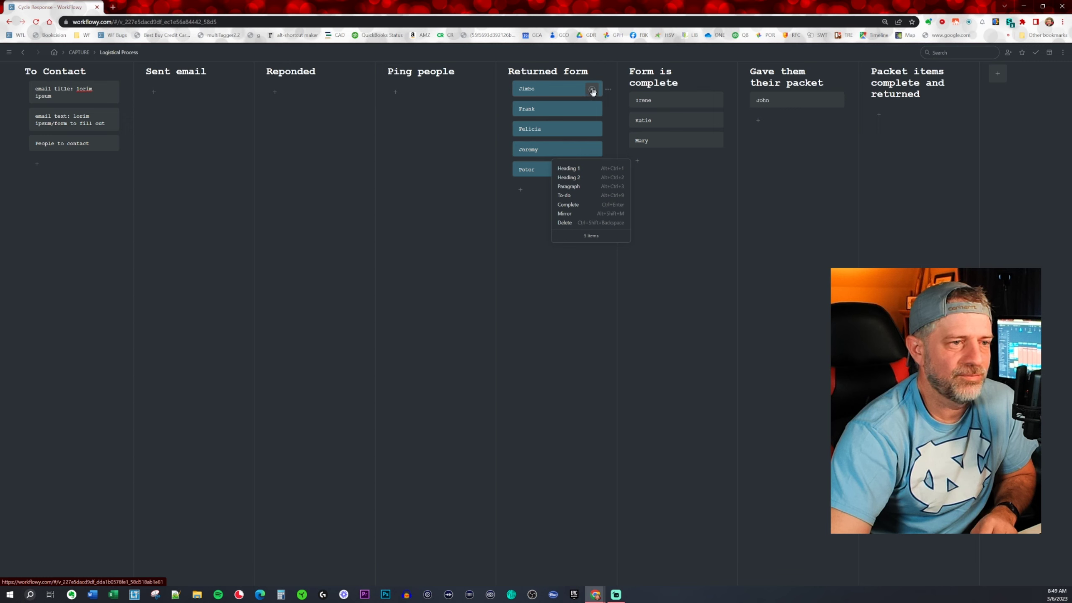
{"action": "left_click_drag", "start_coordinate": [608, 130], "coordinate": [671, 162]}
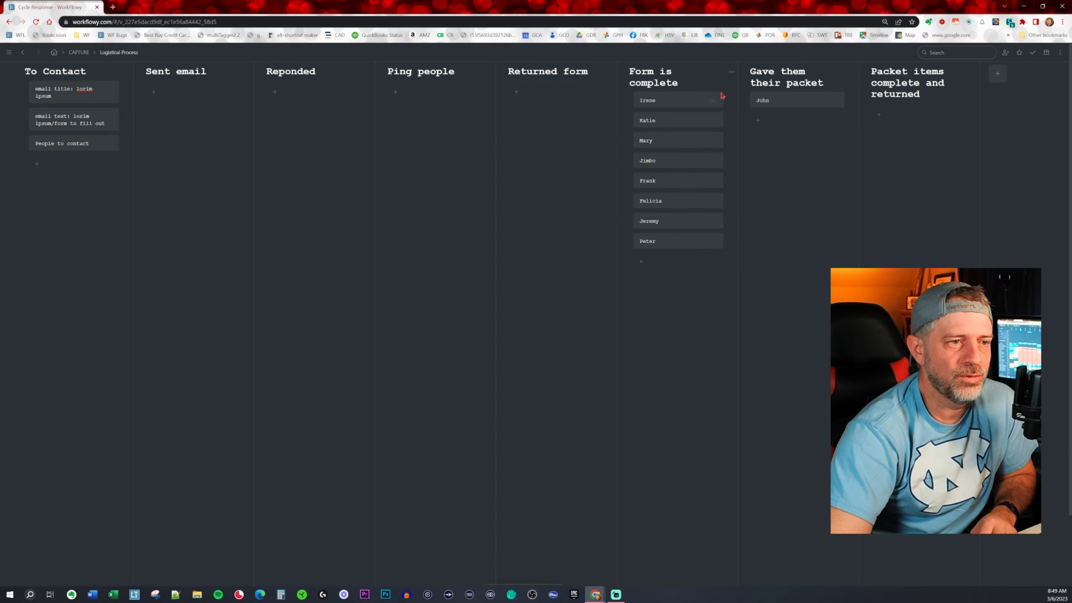
Move the person in Gave them their packet to Packet items complete and returned, followed by all eight people in Form is complete
{"action": "left_click_drag", "start_coordinate": [834, 101], "coordinate": [869, 122]}
{"action": "left_click_drag", "start_coordinate": [675, 100], "coordinate": [696, 241]}
{"action": "left_click_drag", "start_coordinate": [709, 104], "coordinate": [876, 139]}
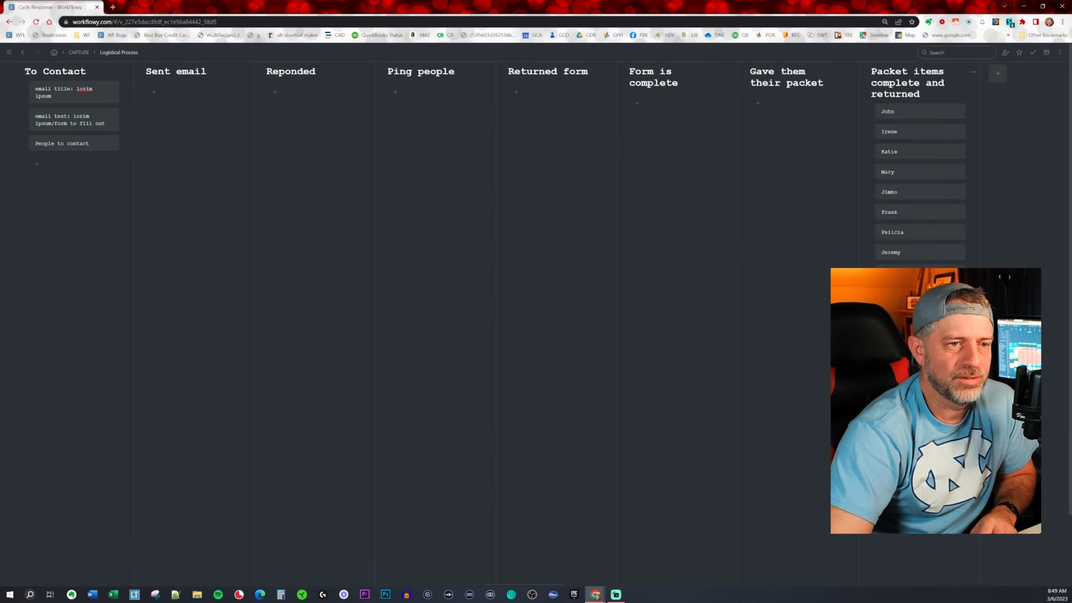